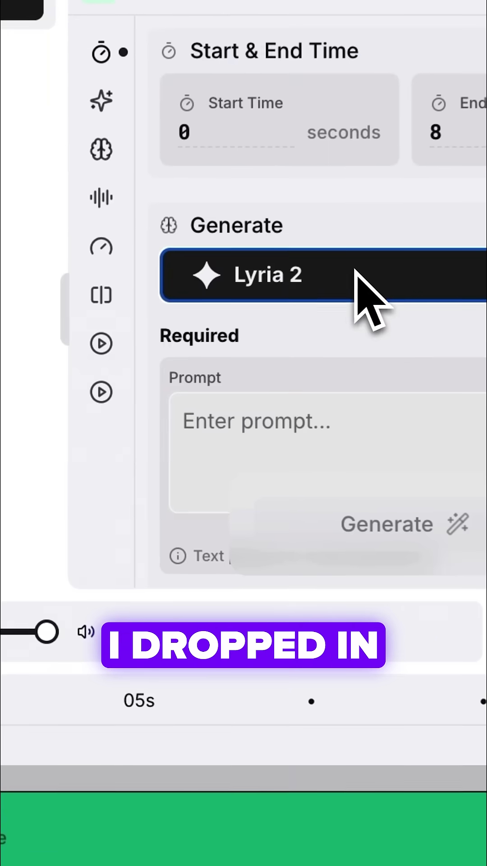
Select Stable Audio 2.5 as the music generation model.
left_click(357, 274)
left_click(171, 552)
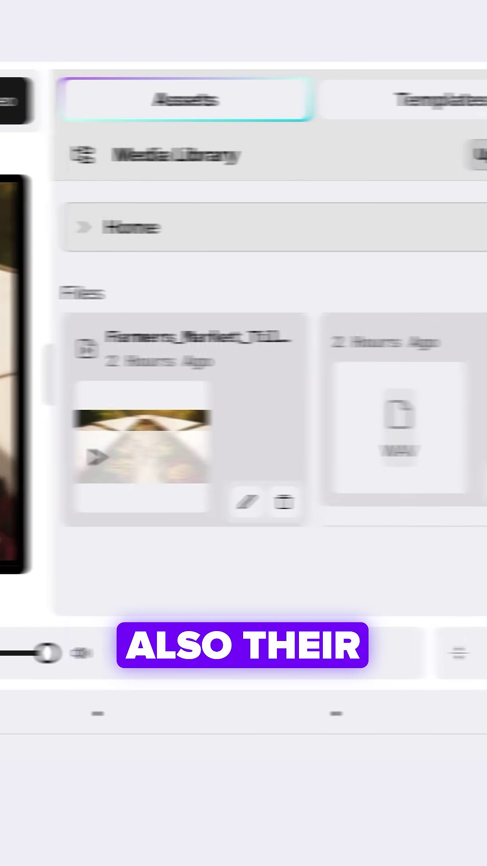
scroll(231, 599, "down", 3)
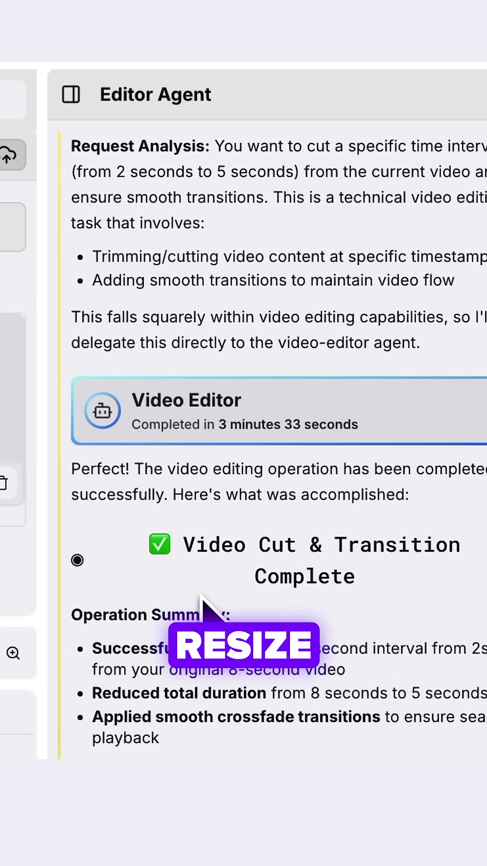